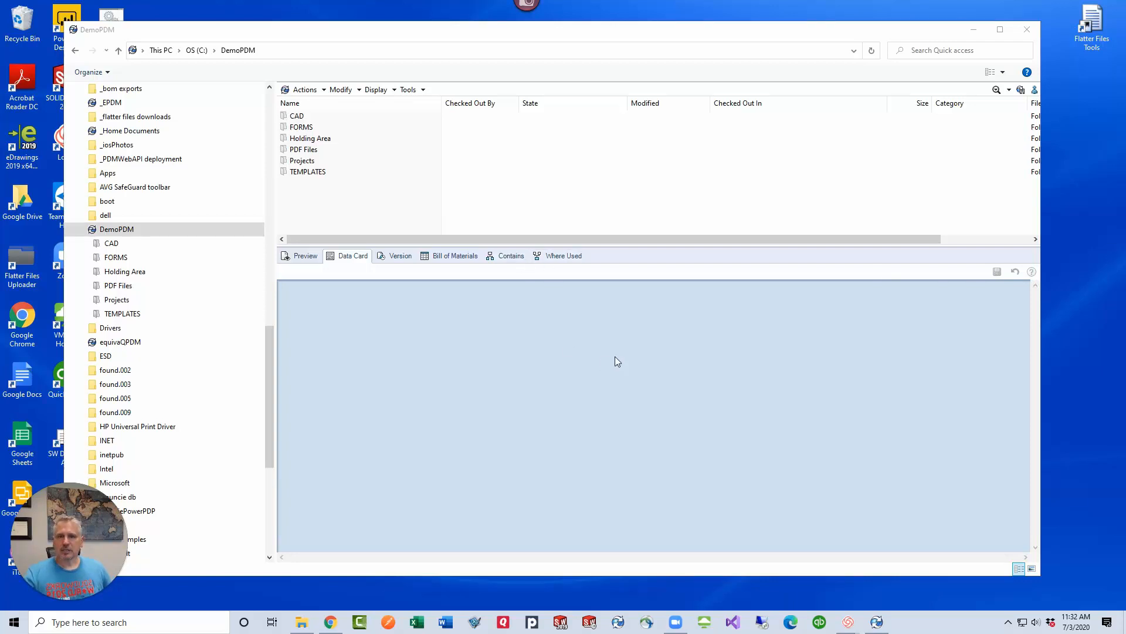
# Check which user is logged in to the DemoPDM vault
pyautogui.click(1008, 621)
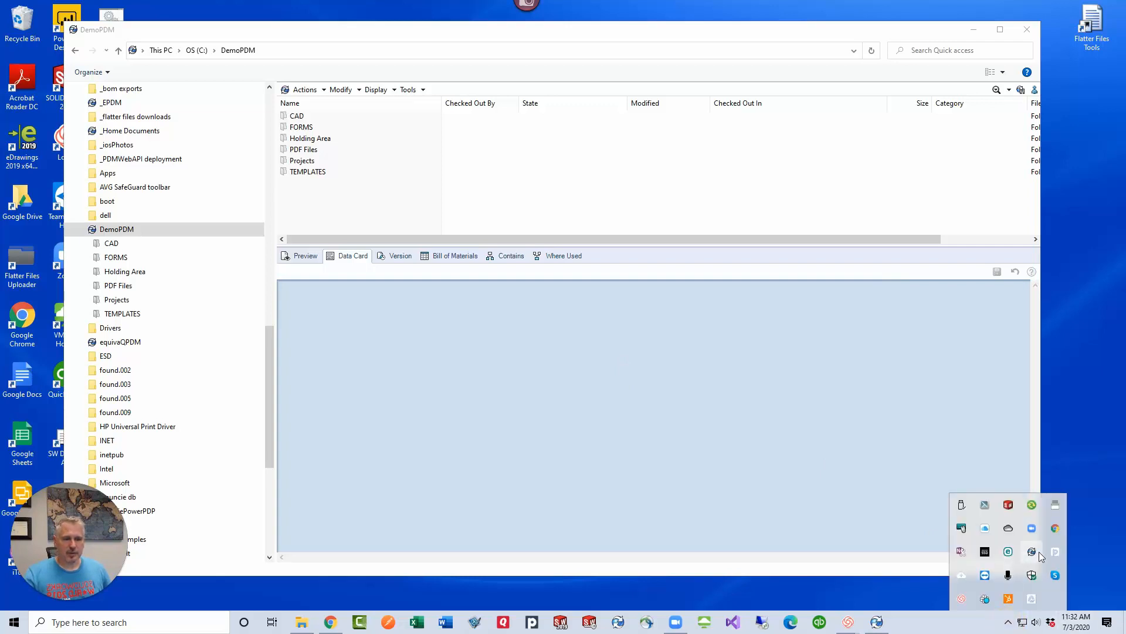
pyautogui.rightClick(1034, 552)
pyautogui.moveTo(1048, 483)
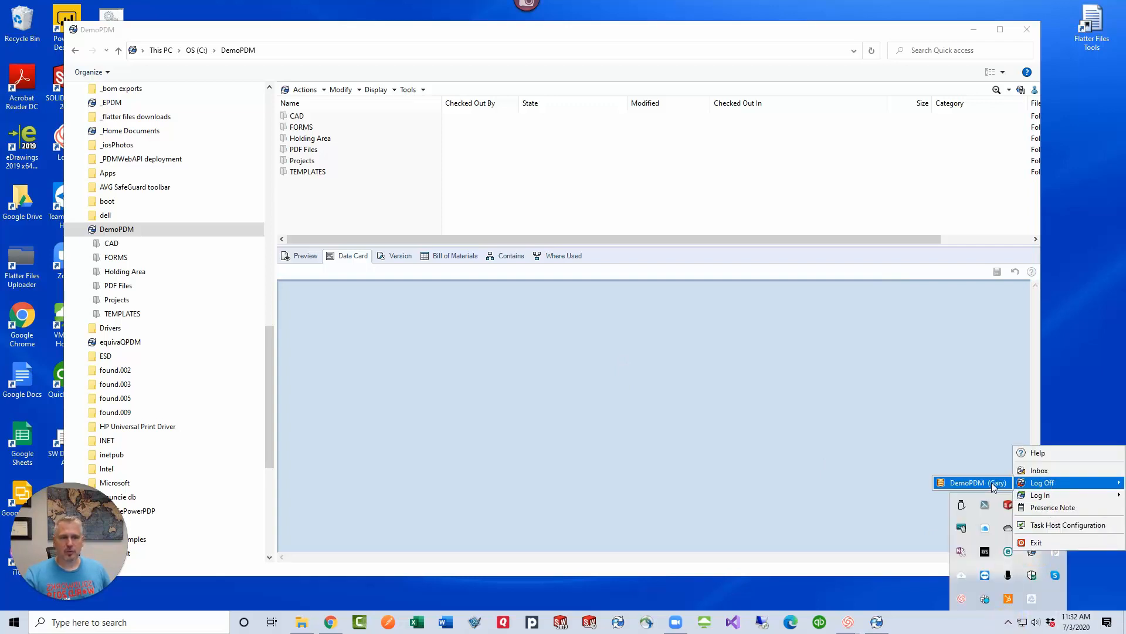
pyautogui.click(520, 364)
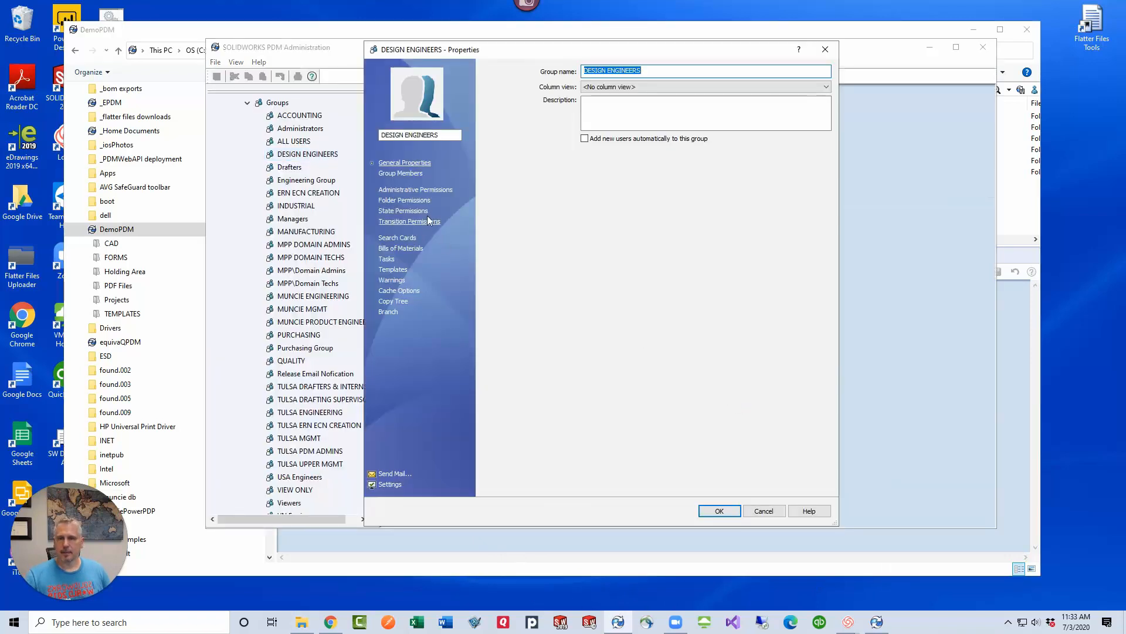
# Review the DESIGN ENGINEERS group's members, assigned folder permissions and the permissions on the DemoPDM root folder
pyautogui.click(415, 175)
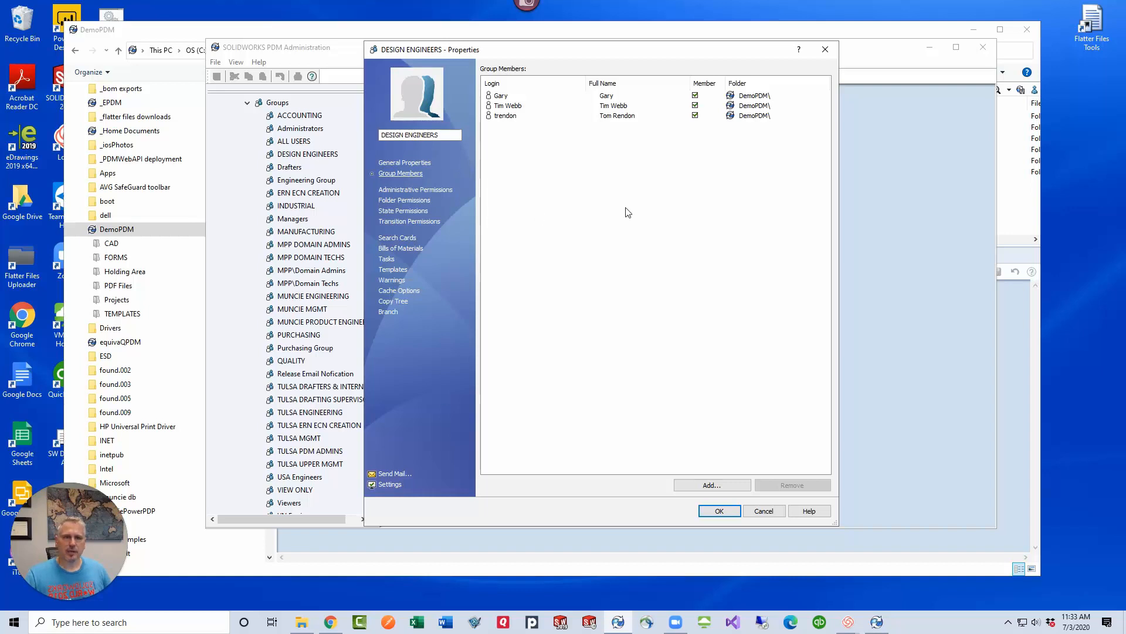
pyautogui.click(419, 202)
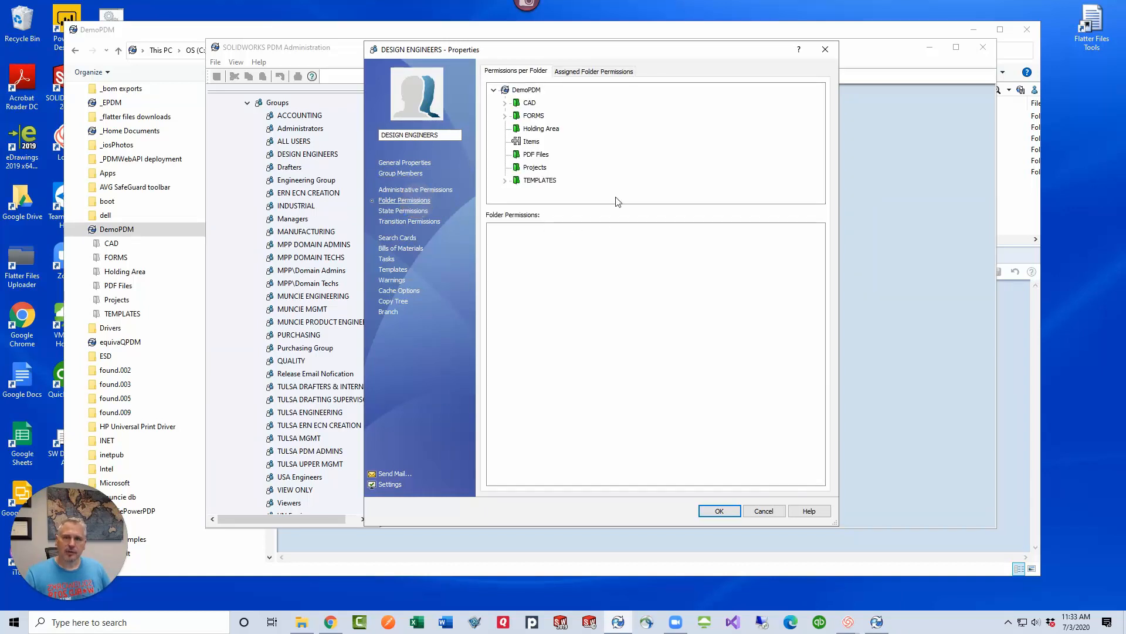
pyautogui.click(579, 72)
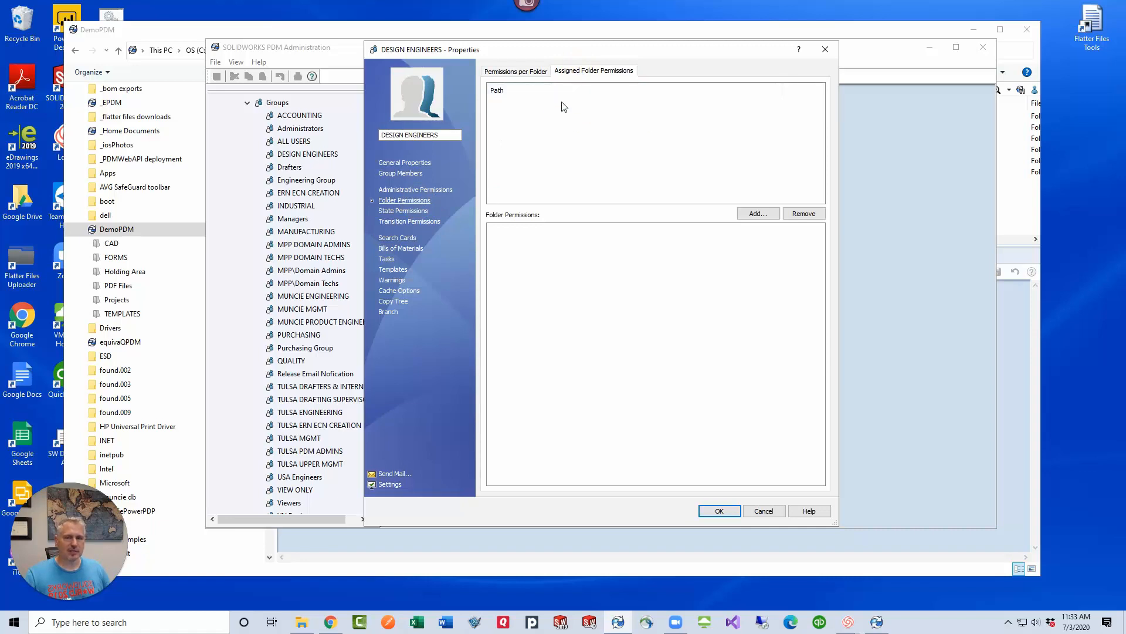
pyautogui.click(516, 70)
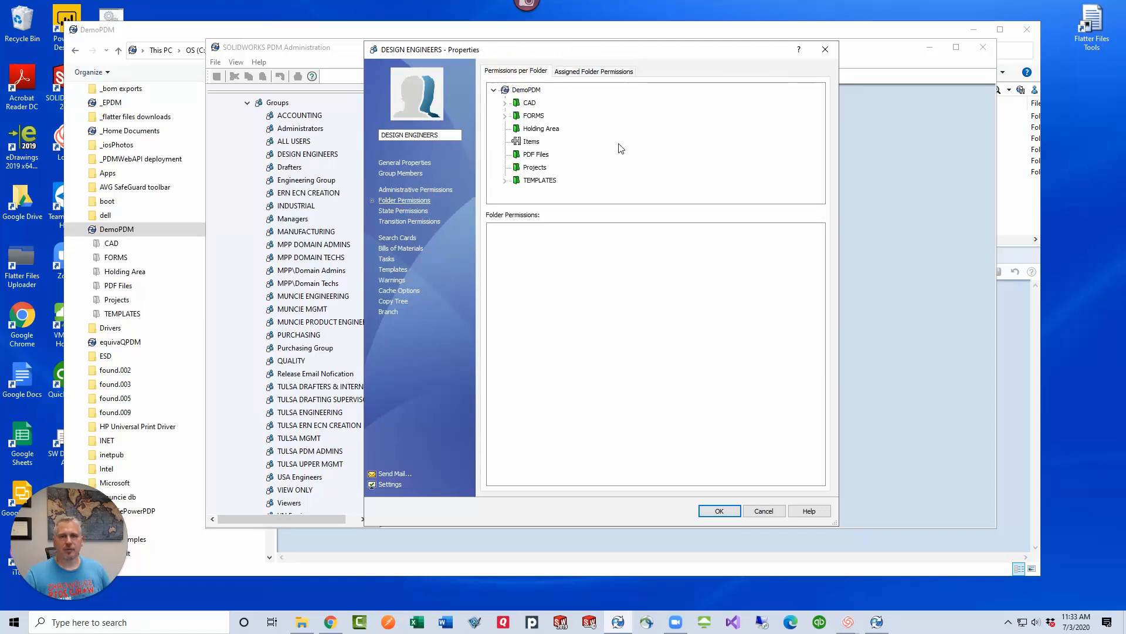
pyautogui.click(526, 90)
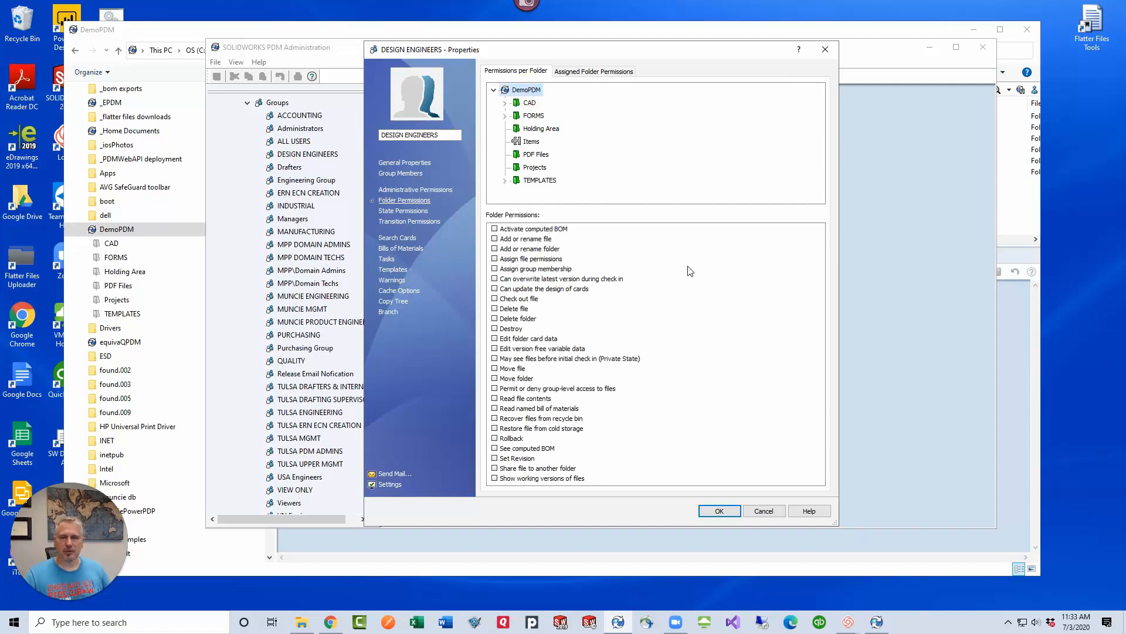
# Examine the DESIGN ENGINEERS group's state permissions for each state of the eQ CAD workflow
pyautogui.click(403, 210)
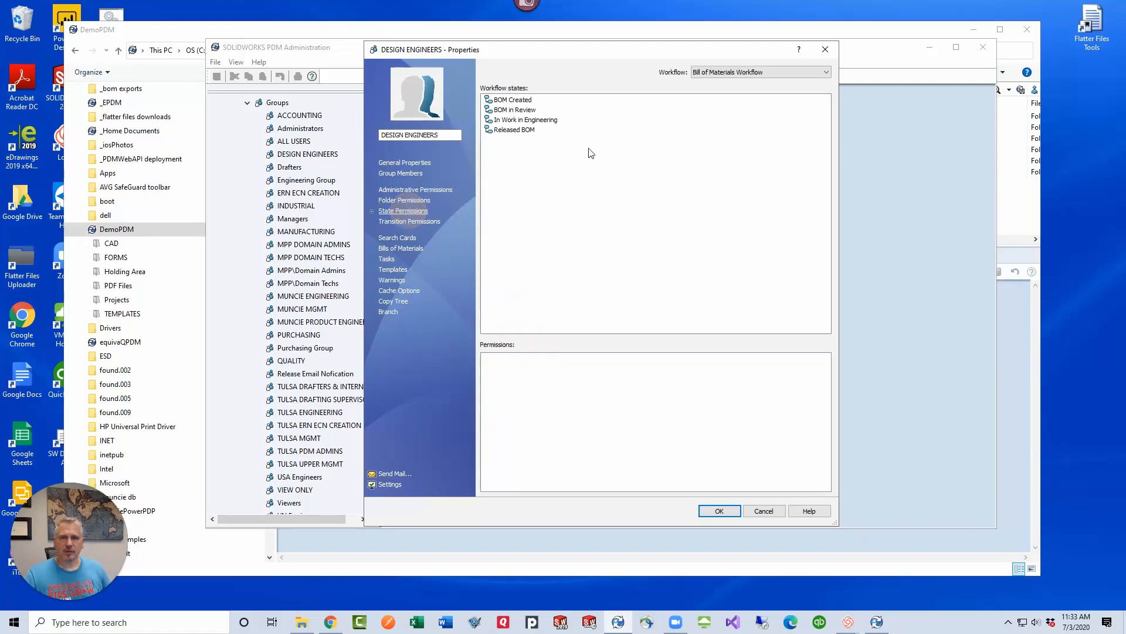
pyautogui.click(723, 72)
pyautogui.click(740, 109)
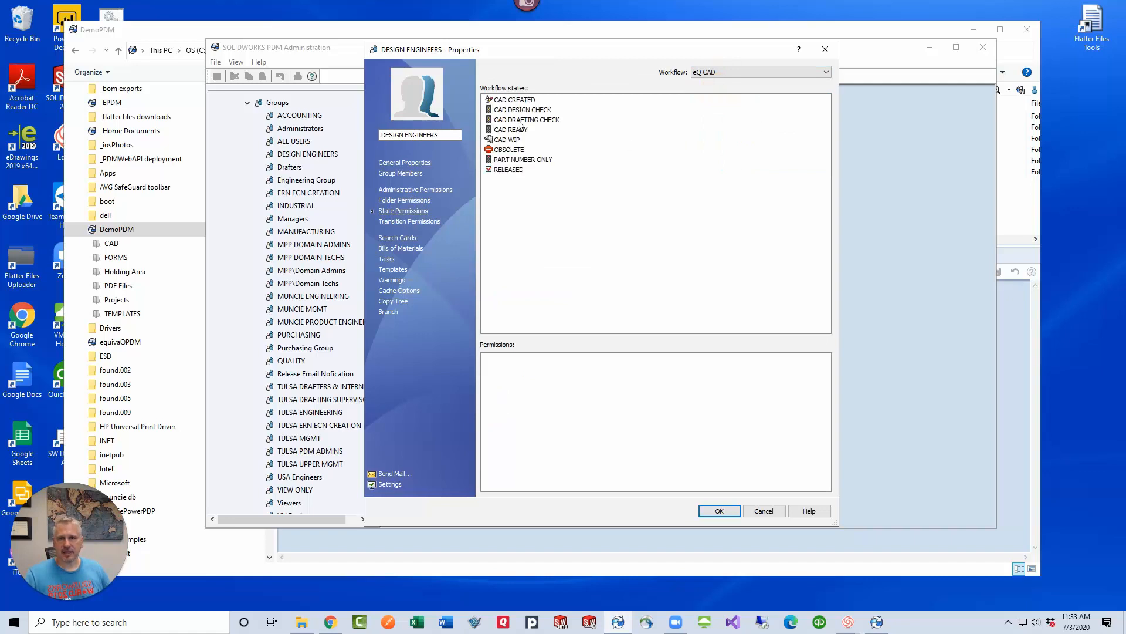
pyautogui.click(516, 102)
pyautogui.press('Down')
pyautogui.press('Down')
pyautogui.press('Down')
pyautogui.press('Down')
pyautogui.press('Down')
pyautogui.press('Up')
pyautogui.press('Up')
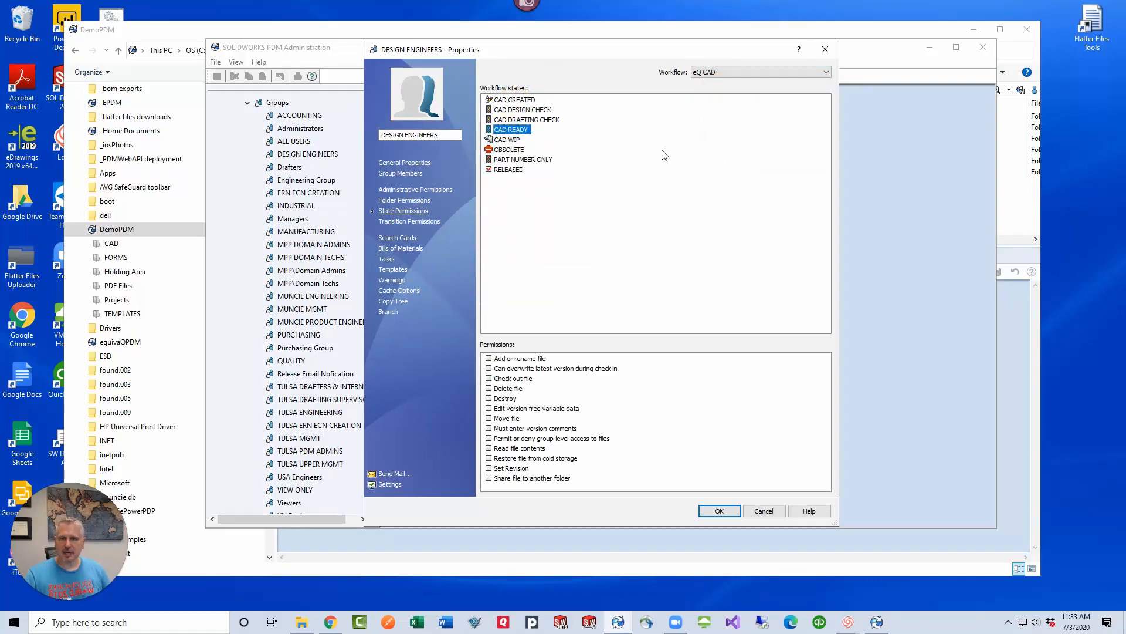
pyautogui.press('Down')
pyautogui.press('Down')
pyautogui.press('Down')
pyautogui.press('Down')
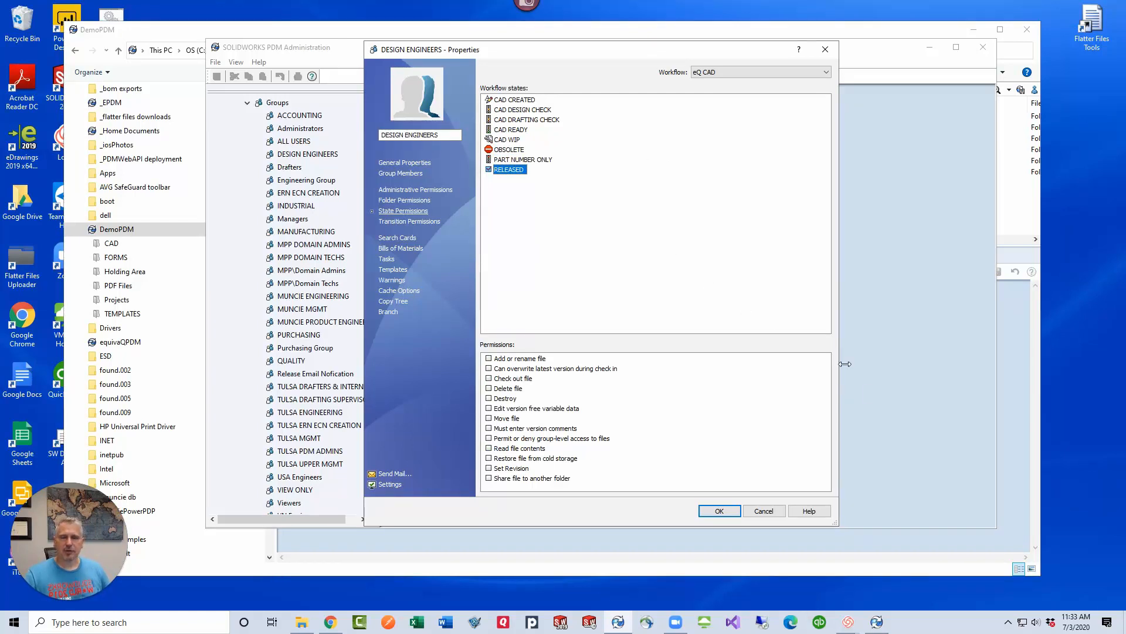
# Grant the DESIGN ENGINEERS group Read file contents and Show working versions of files on the DemoPDM root folder
pyautogui.click(1015, 414)
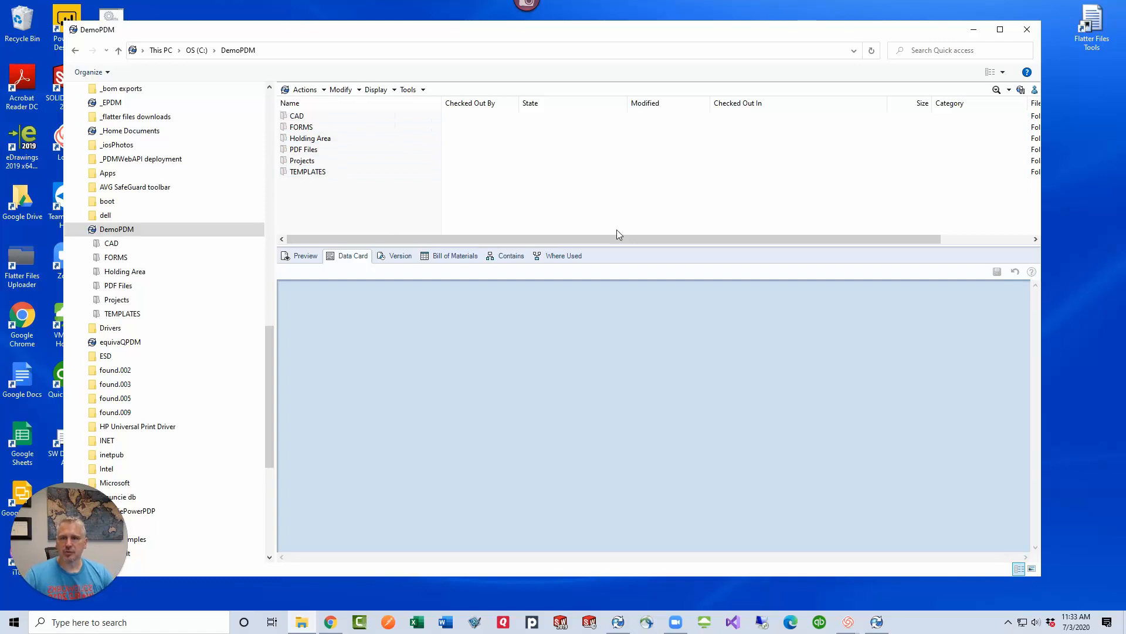
pyautogui.click(617, 623)
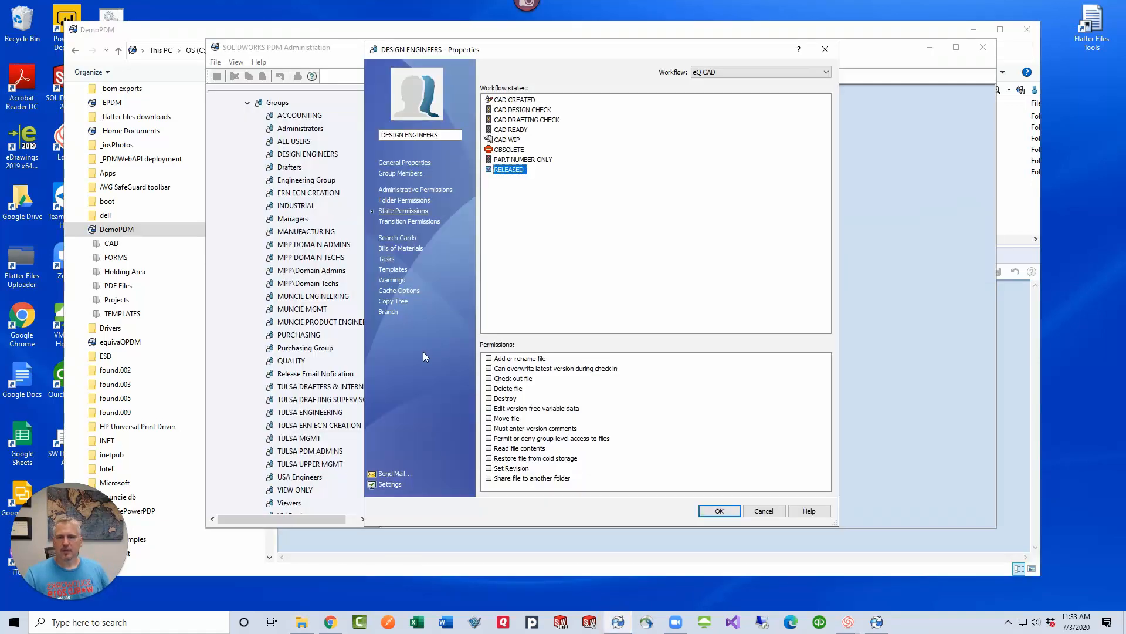
pyautogui.click(404, 200)
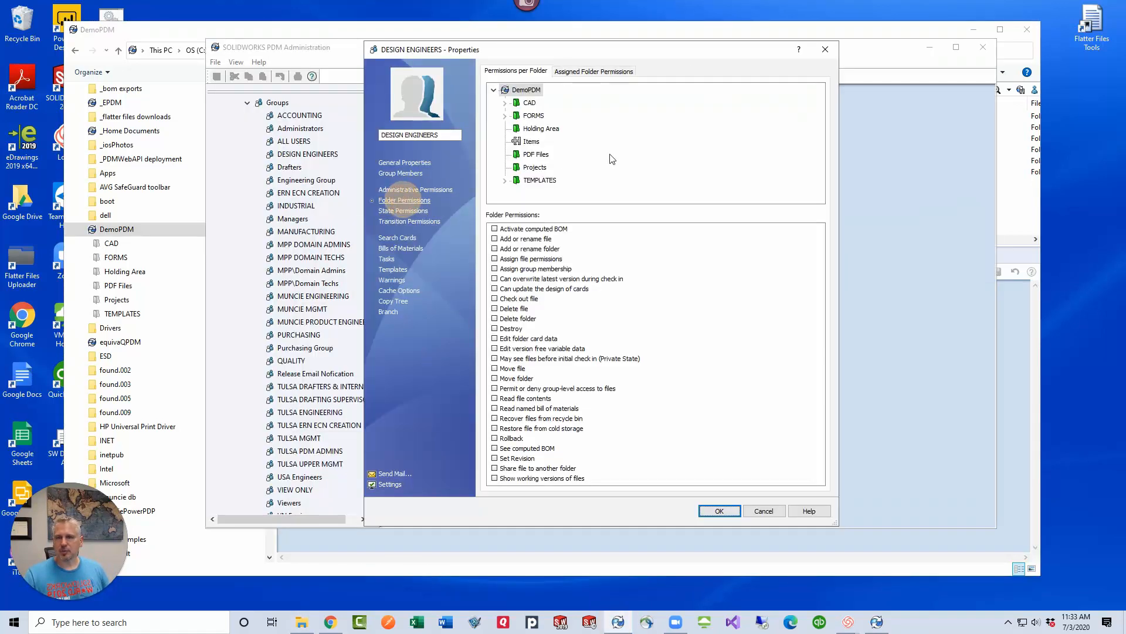
pyautogui.click(530, 96)
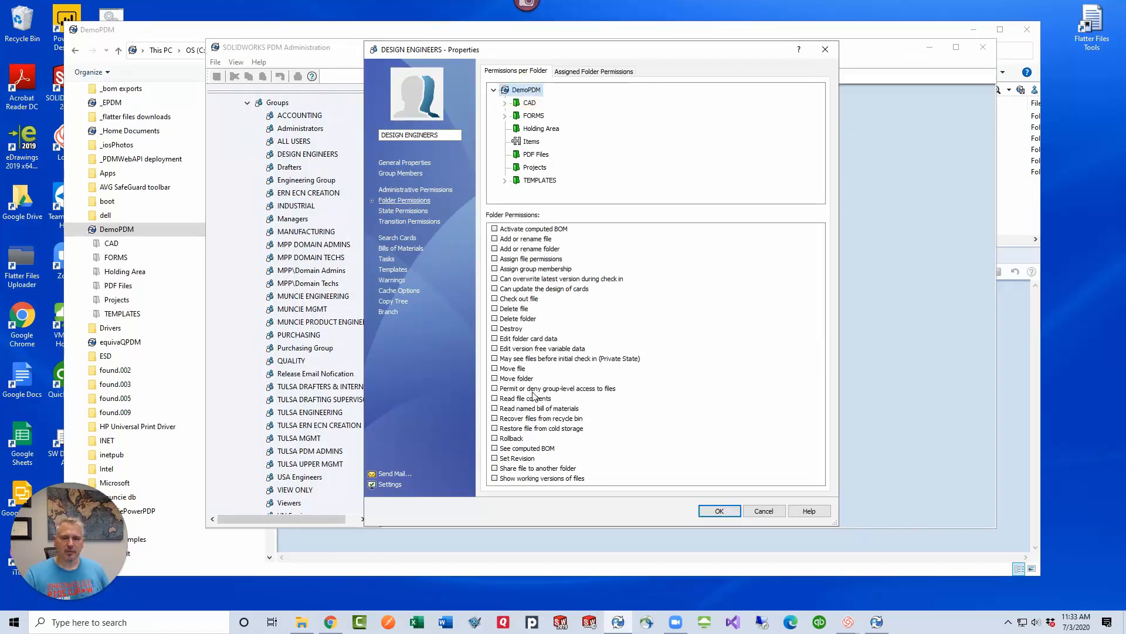
pyautogui.click(495, 399)
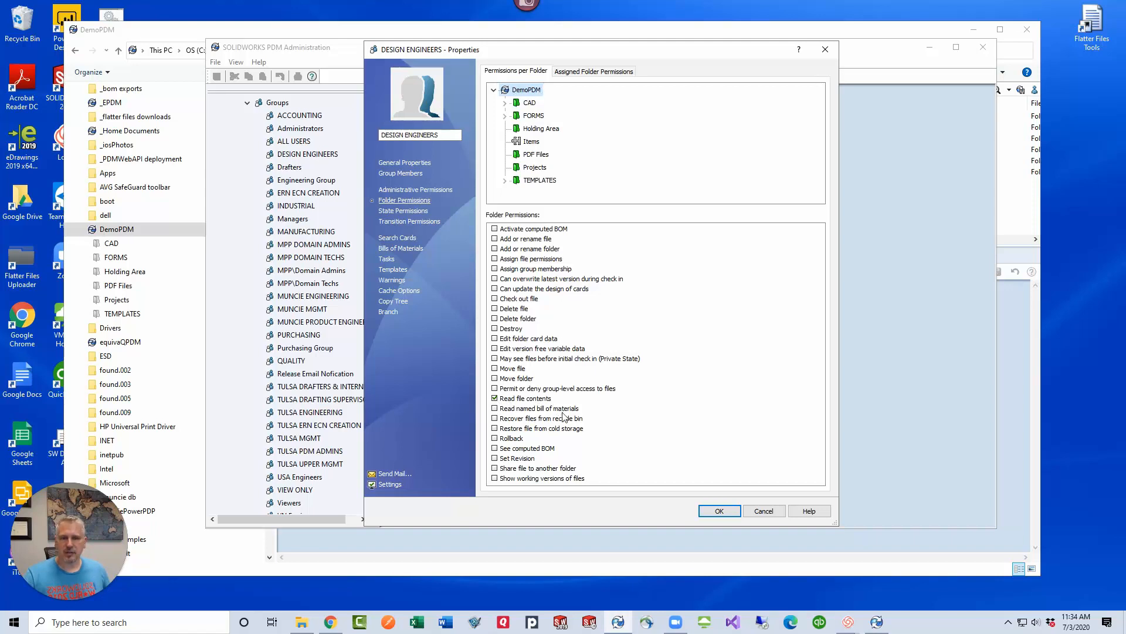
pyautogui.click(494, 478)
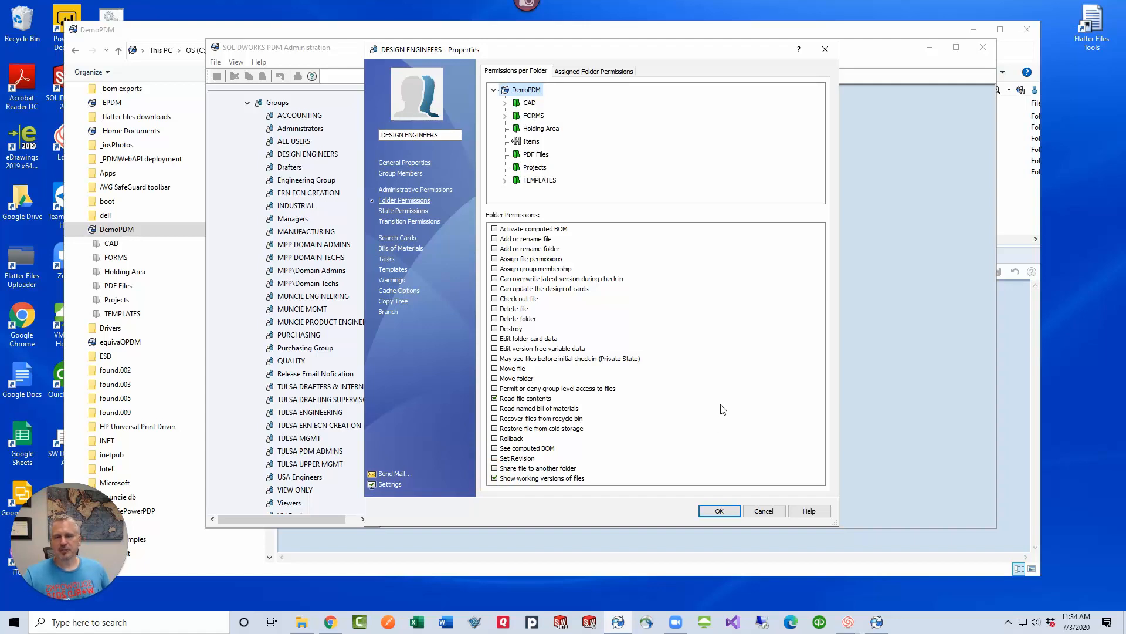
pyautogui.click(717, 510)
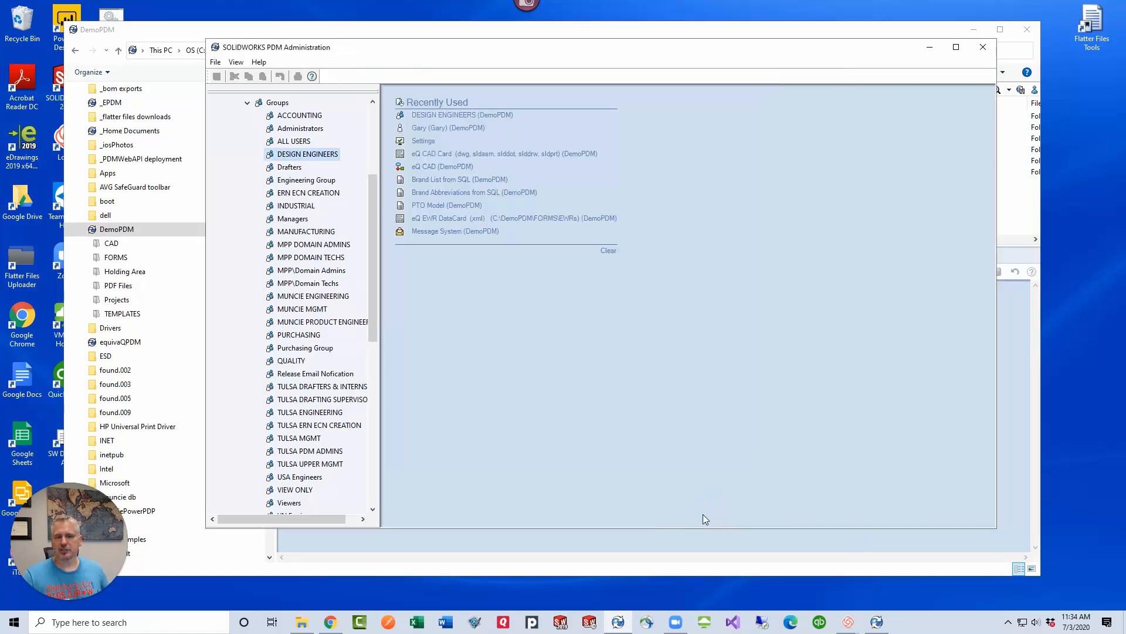
# Switch to the DemoPDM vault view, refresh its folder tree and browse to CAD\MedTronics\3D CAD Models\PB560 Assy
pyautogui.click(614, 540)
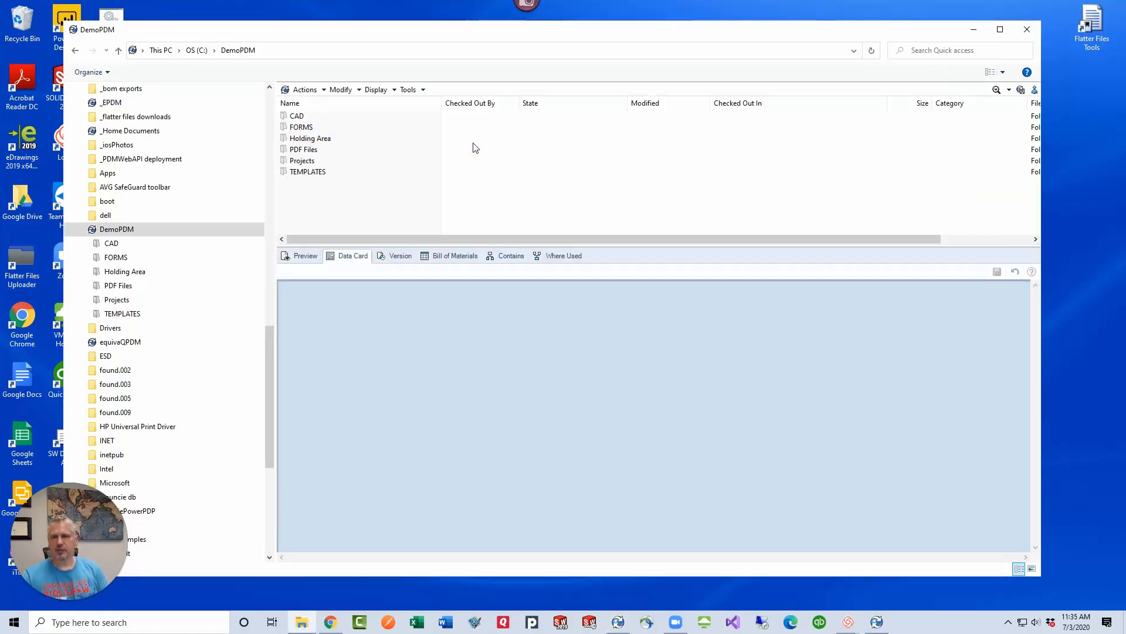
pyautogui.click(79, 230)
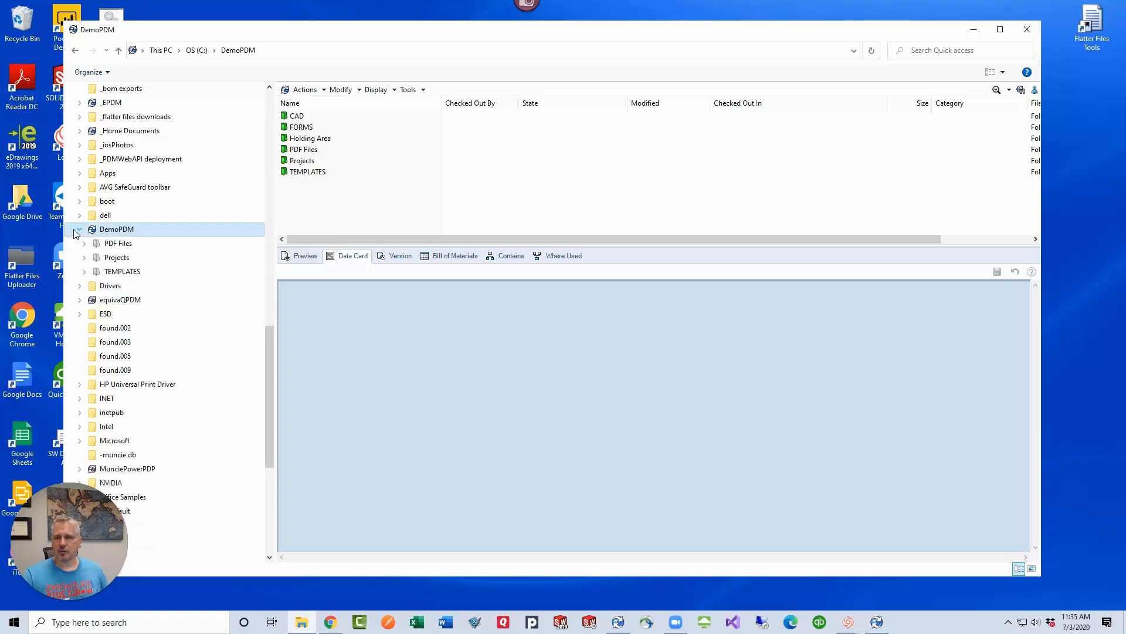
pyautogui.click(79, 230)
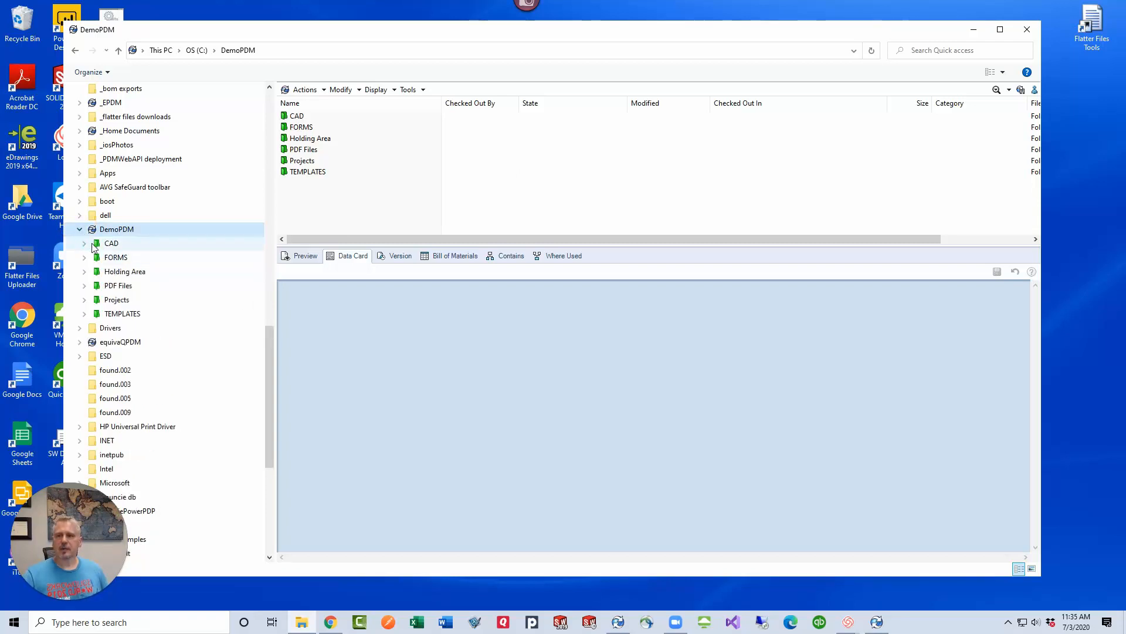
pyautogui.click(84, 243)
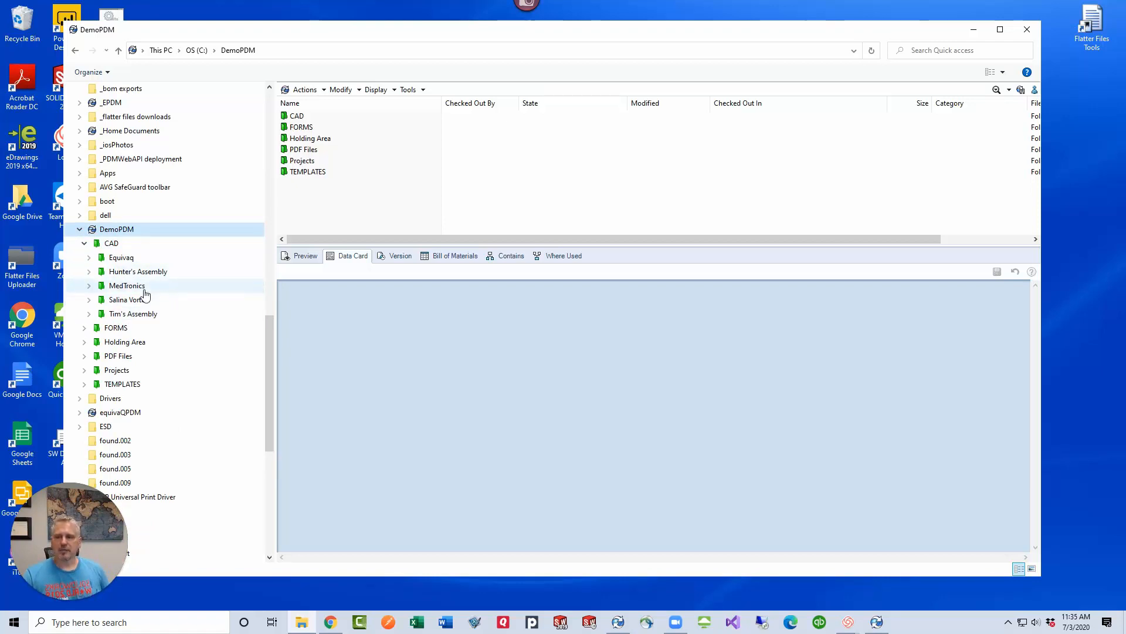
pyautogui.click(90, 286)
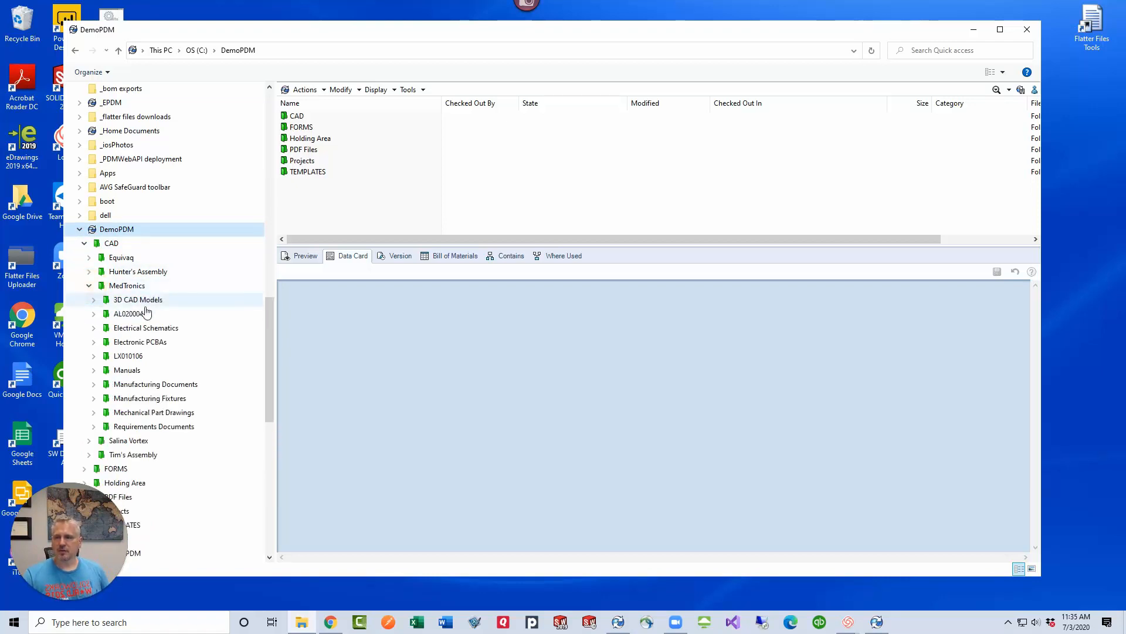
pyautogui.click(147, 301)
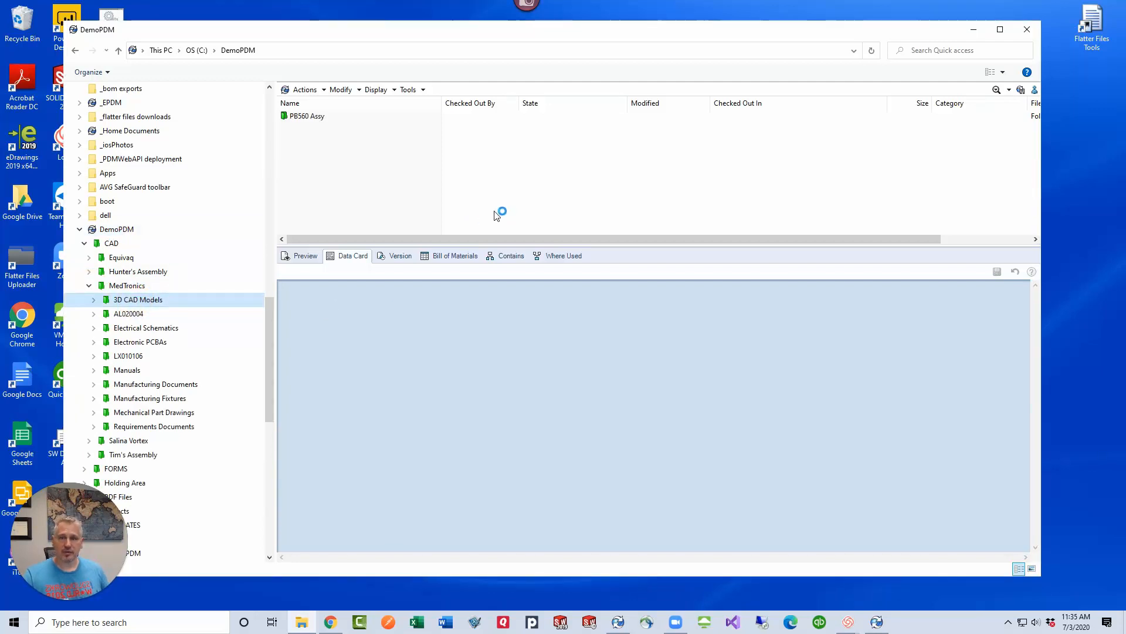
pyautogui.click(322, 119)
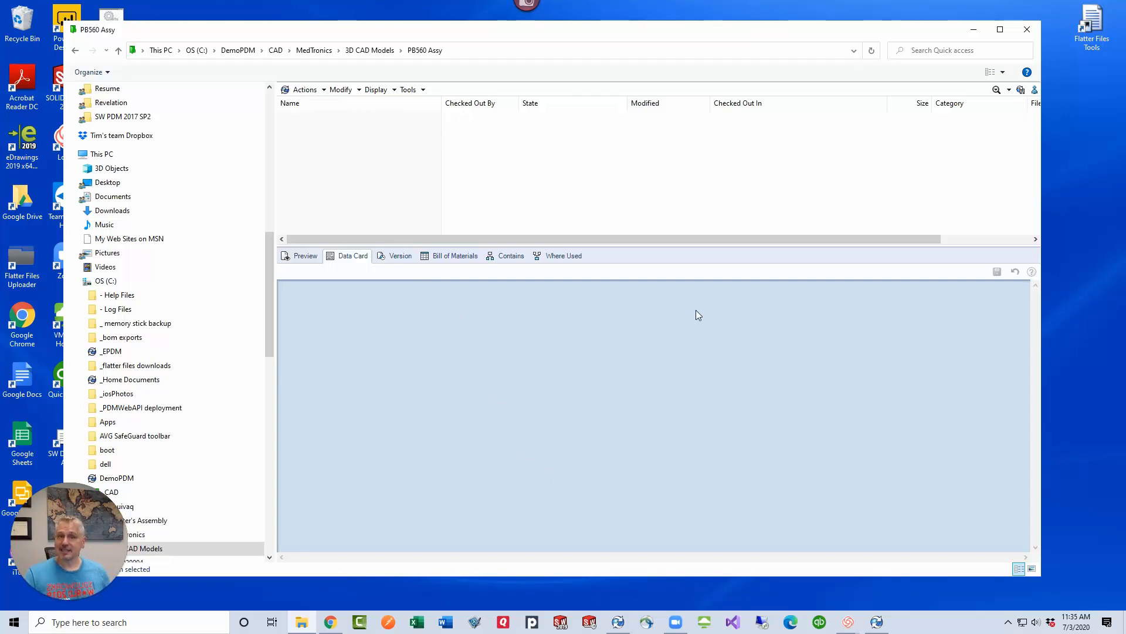
# Return to SOLIDWORKS PDM Administration and review the DESIGN ENGINEERS group's assigned folder permissions
pyautogui.click(617, 622)
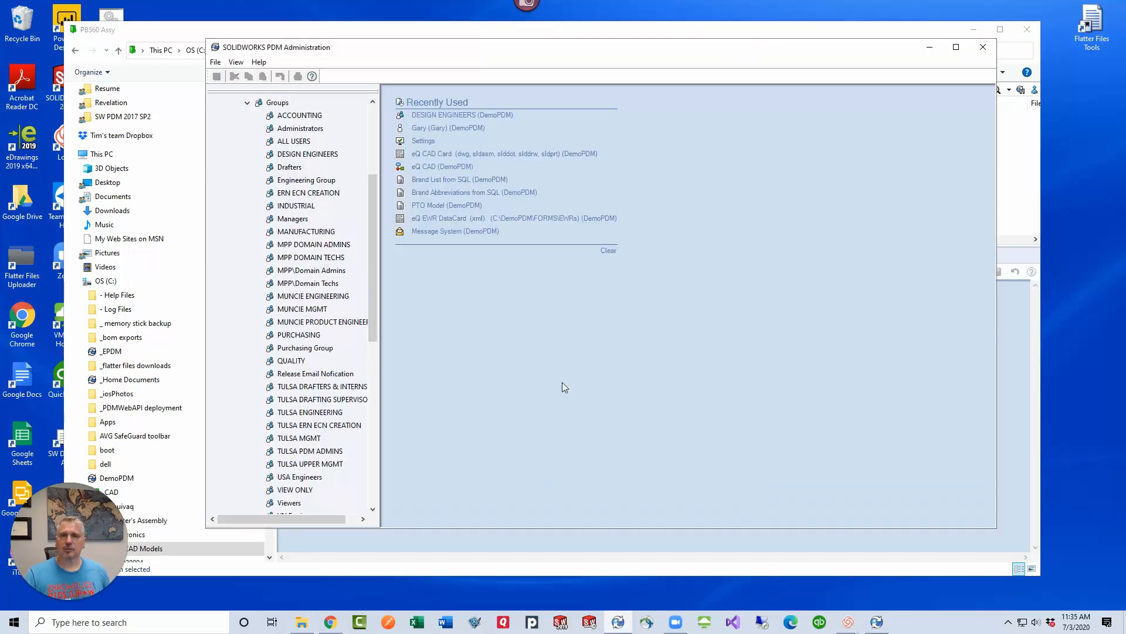
pyautogui.click(307, 154)
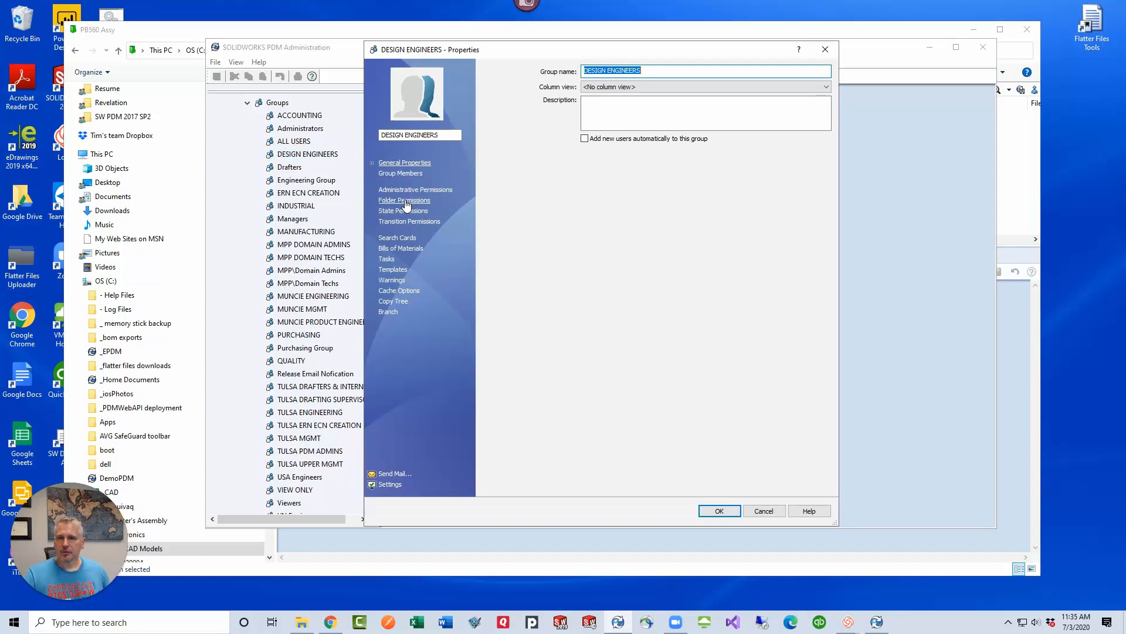
pyautogui.click(405, 200)
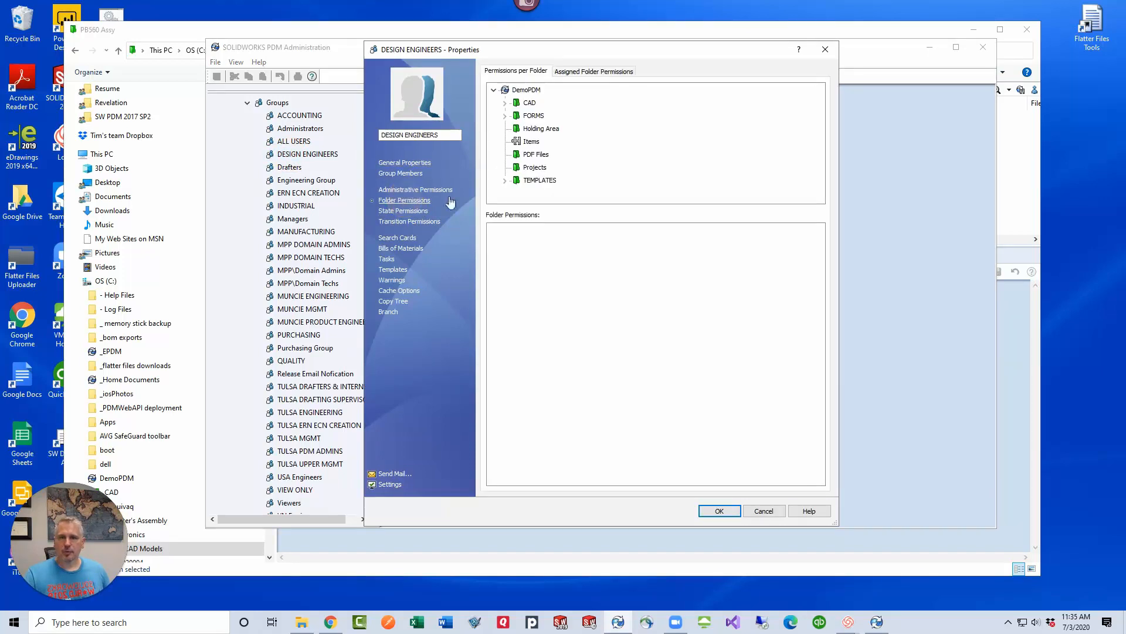
pyautogui.click(561, 71)
pyautogui.click(520, 103)
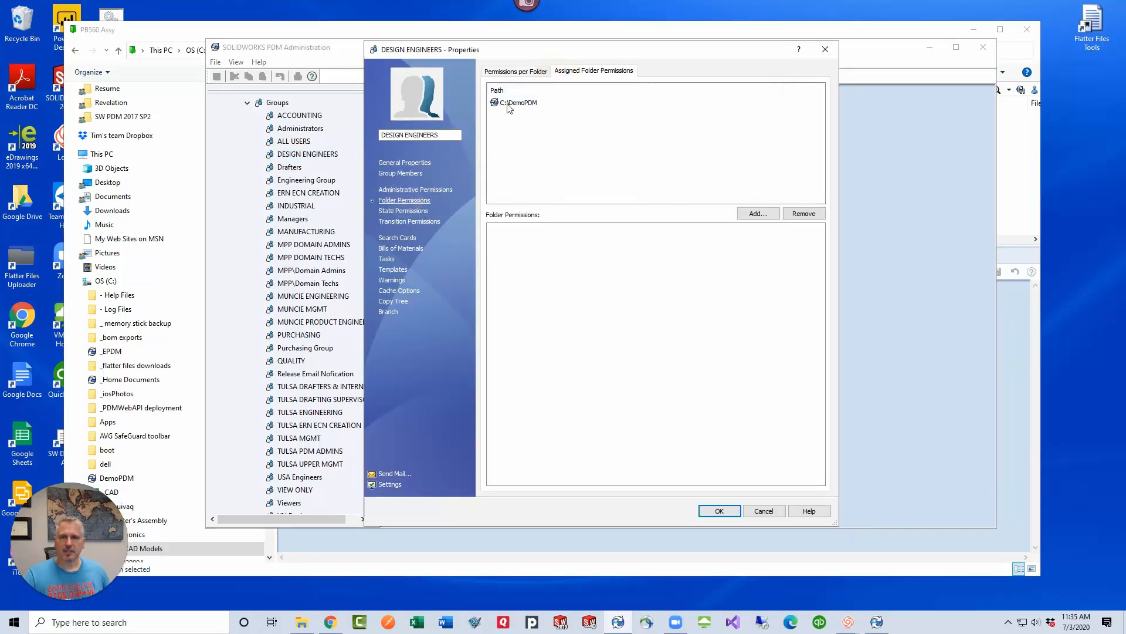
# Grant the DESIGN ENGINEERS group Read file contents in all states of the eQ CAD workflow
pyautogui.click(409, 213)
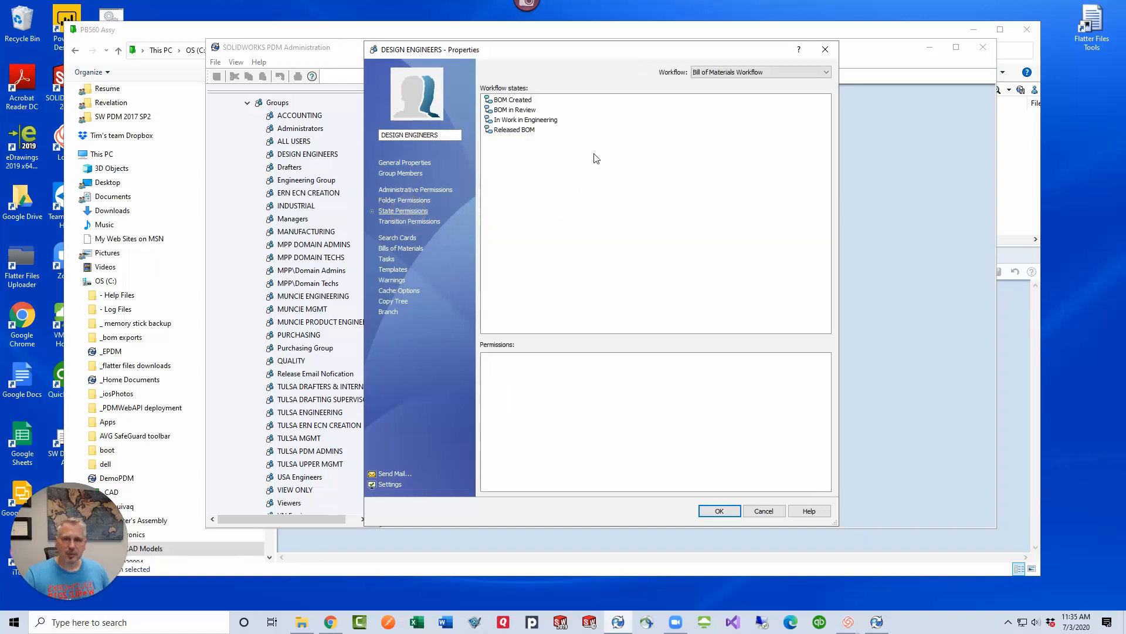
pyautogui.click(735, 72)
pyautogui.click(730, 91)
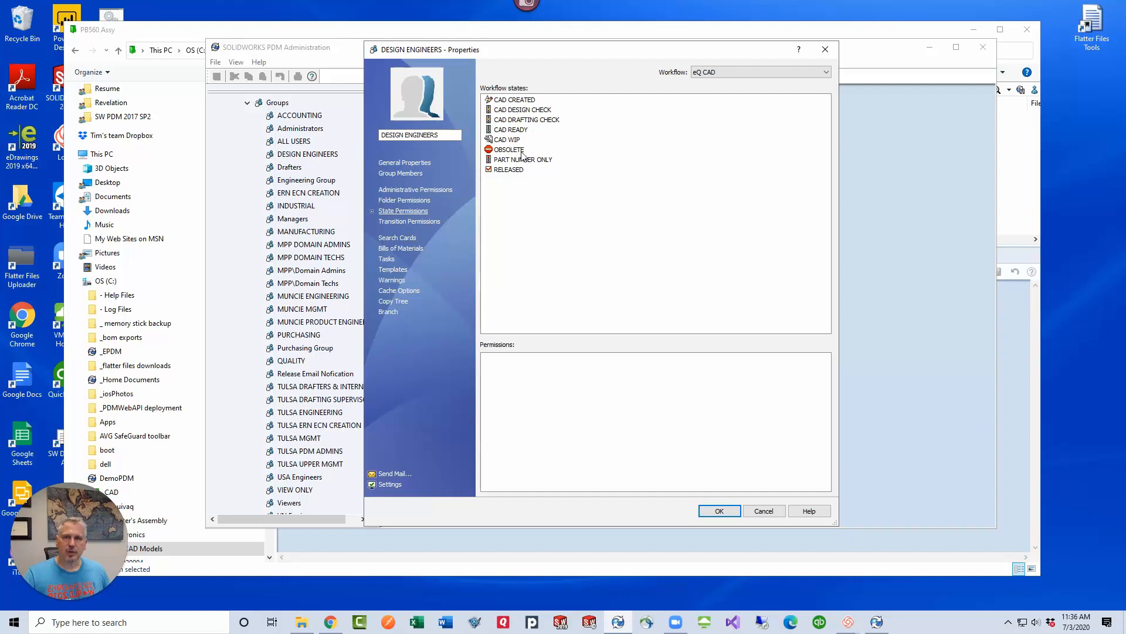
pyautogui.moveTo(576, 191); pyautogui.dragTo(483, 96)
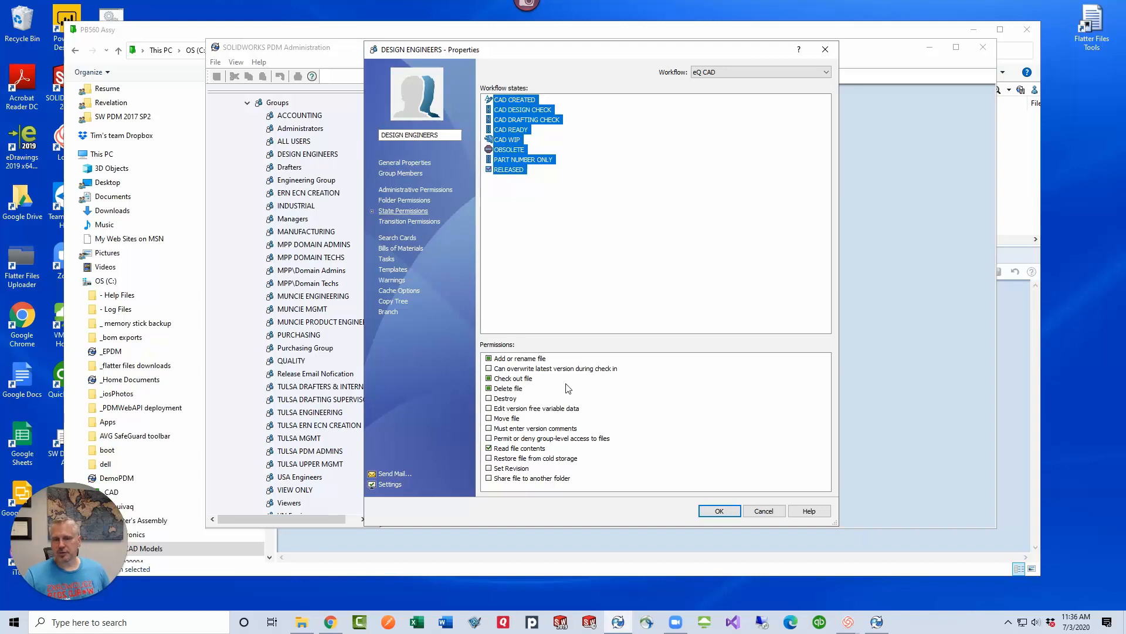
# Grant Add or rename file, Check out file, Delete file and Edit version free variable data in the CAD CREATED state
pyautogui.click(601, 133)
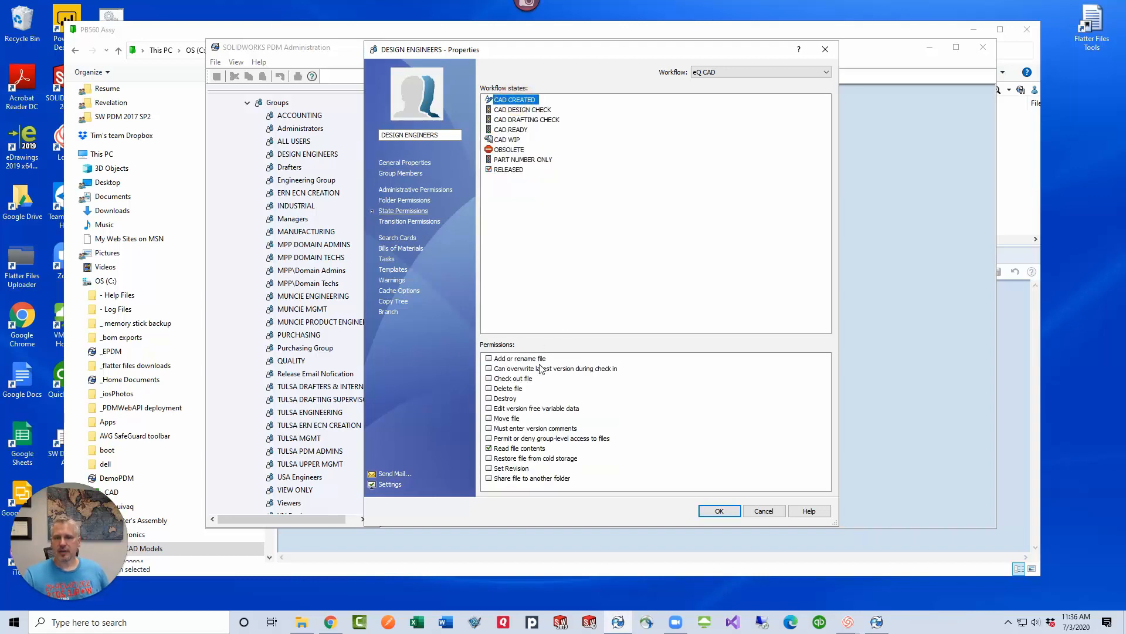
pyautogui.click(489, 359)
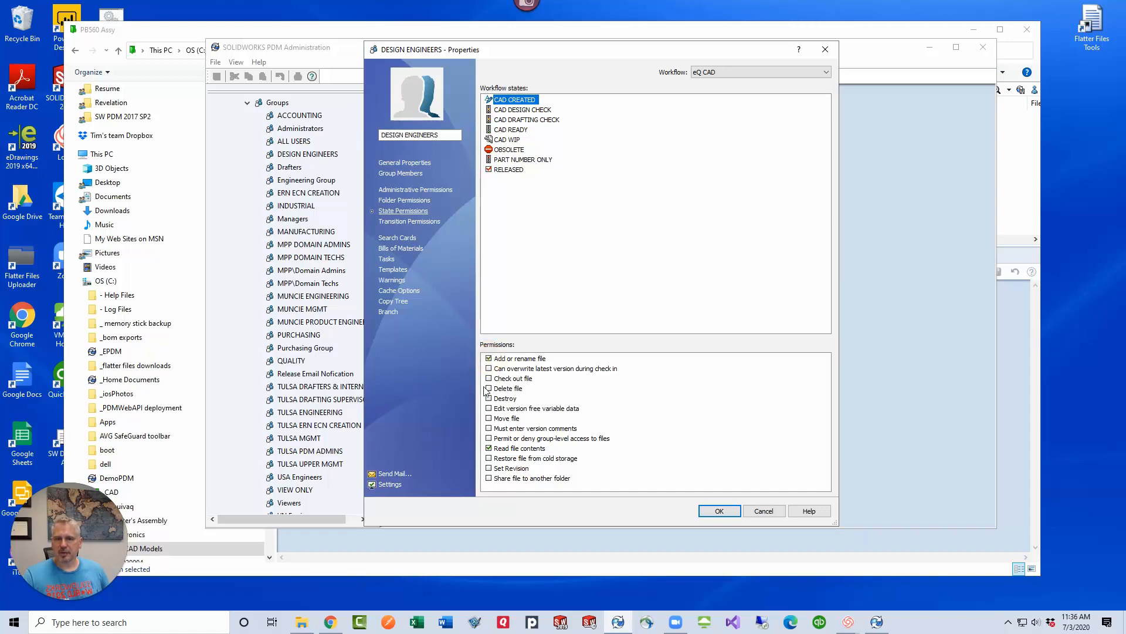
pyautogui.click(489, 379)
pyautogui.click(489, 389)
pyautogui.click(489, 409)
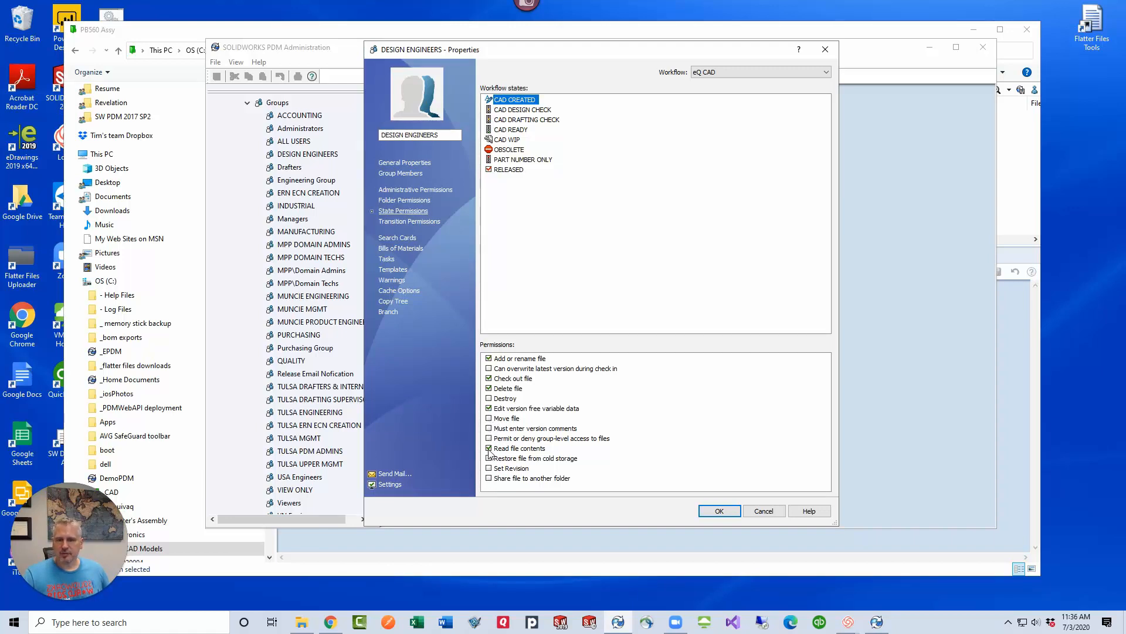
# Review the group's permissions in the CAD DESIGN CHECK, CAD DRAFTING CHECK and CAD READY states
pyautogui.click(531, 110)
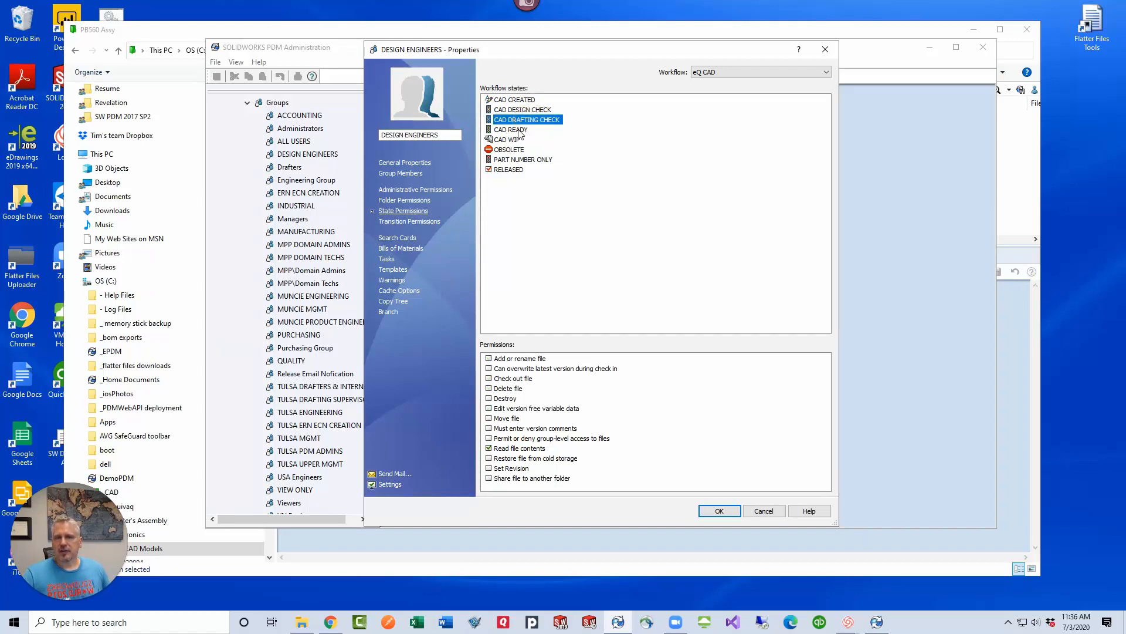
pyautogui.click(517, 129)
pyautogui.moveTo(572, 110); pyautogui.dragTo(502, 134)
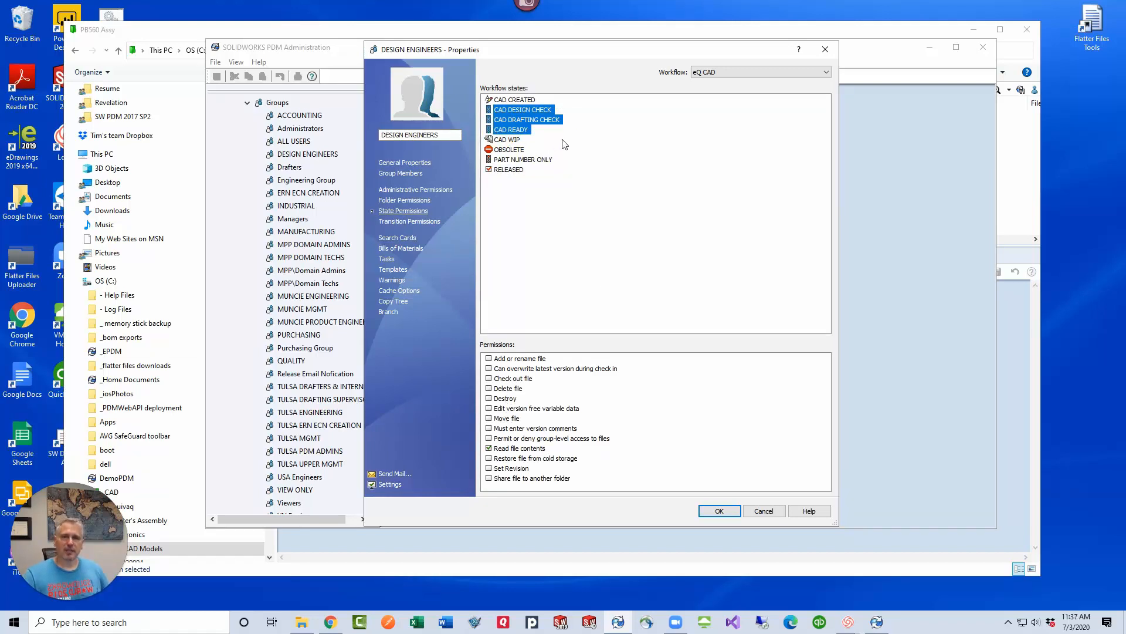
# Grant Edit version free variable data in the CAD WIP state, check the RELEASED state's permissions and save the group's properties
pyautogui.click(508, 139)
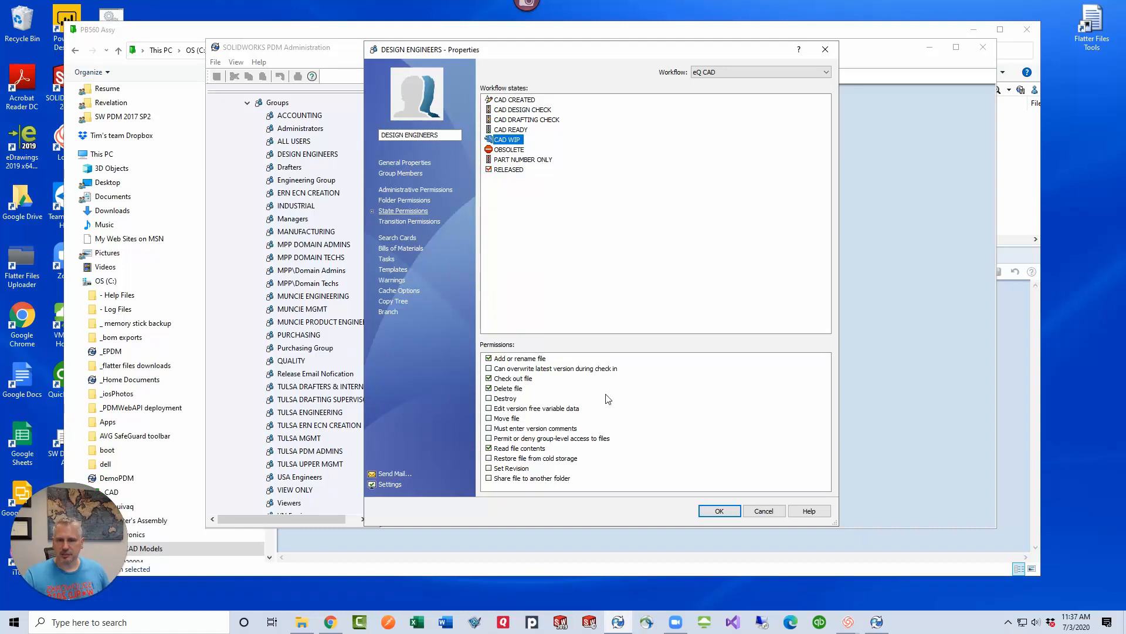
pyautogui.click(488, 408)
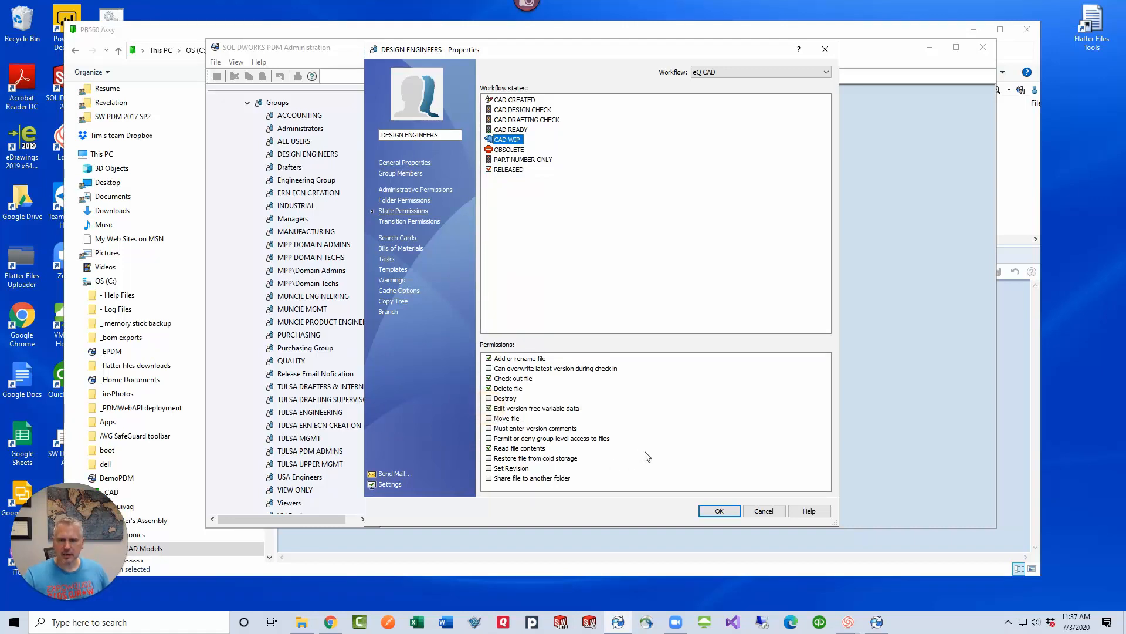
pyautogui.click(513, 159)
pyautogui.click(509, 169)
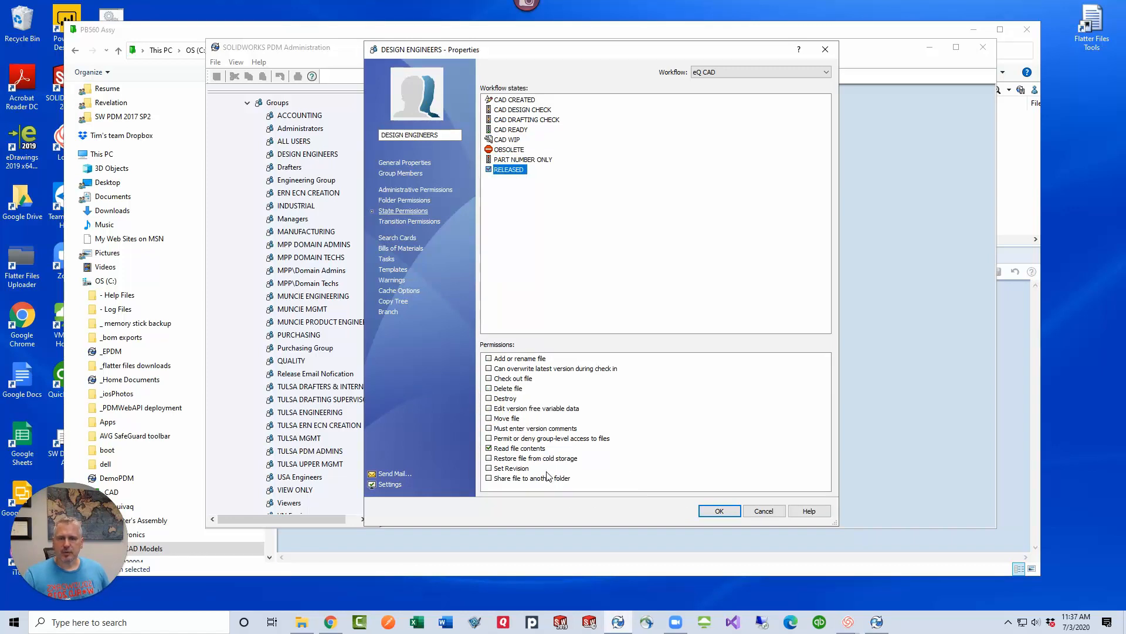
pyautogui.click(718, 512)
# Switch to the DemoPDM vault view and look through the files and their workflow states in the PB560 Assy folder
pyautogui.click(641, 539)
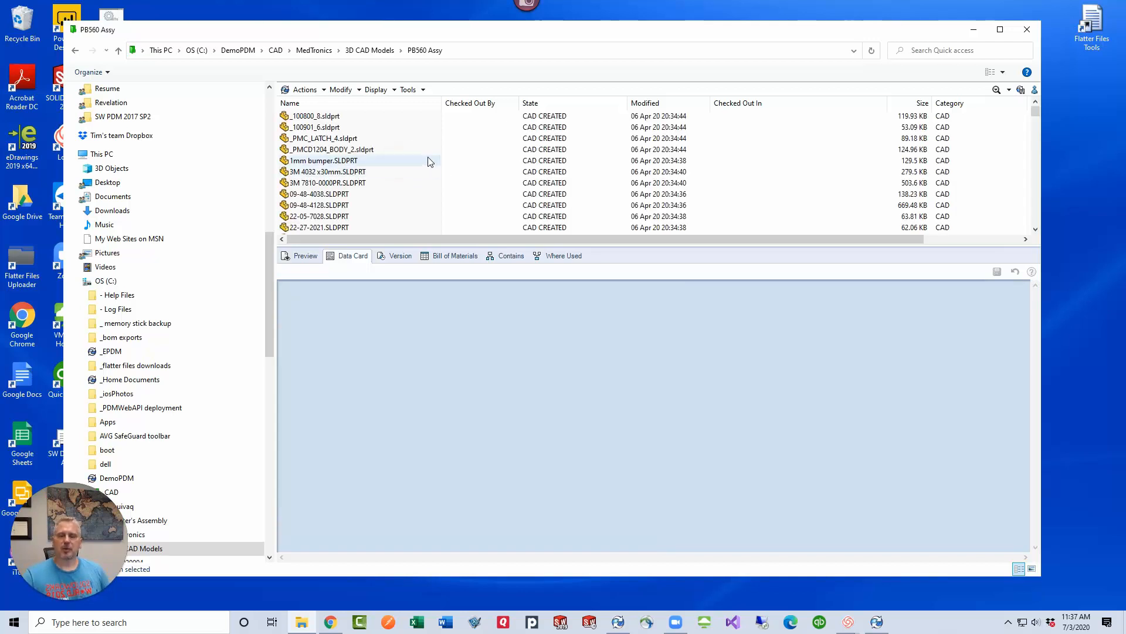
pyautogui.scroll(-10, 490, 158)
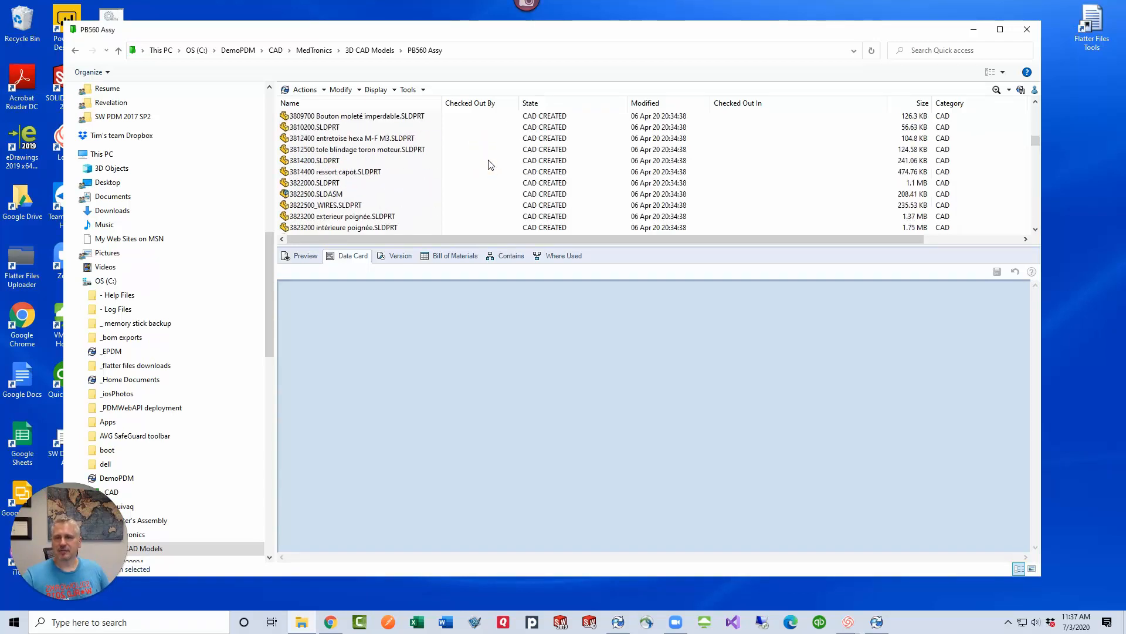